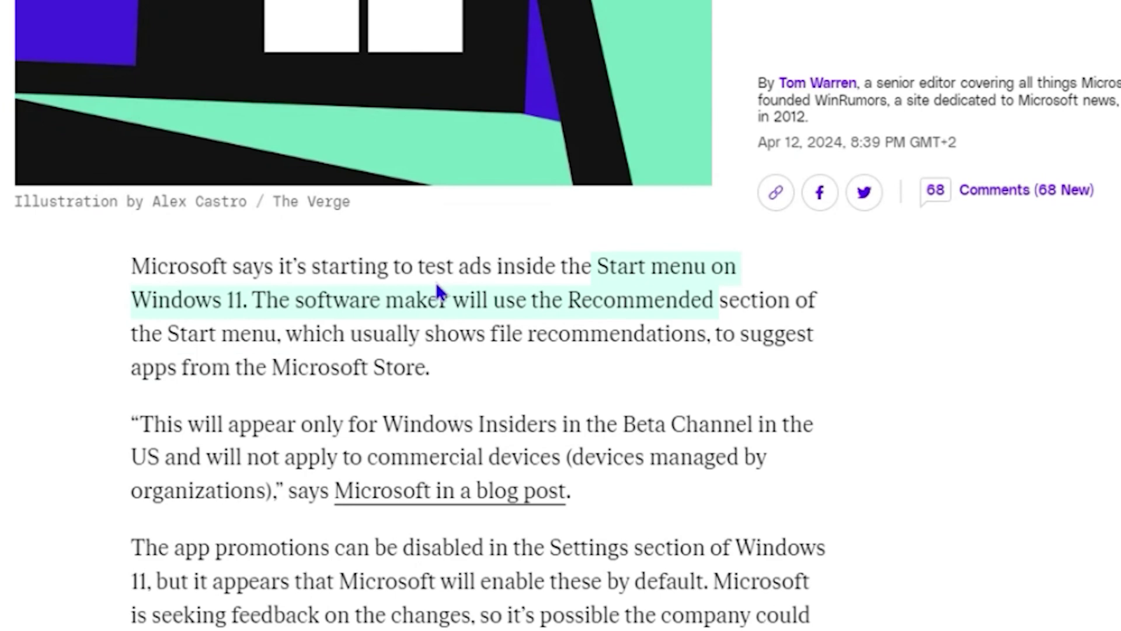
{"action": "scroll", "coordinate": [455, 277], "scroll_direction": "down", "scroll_amount": 3}
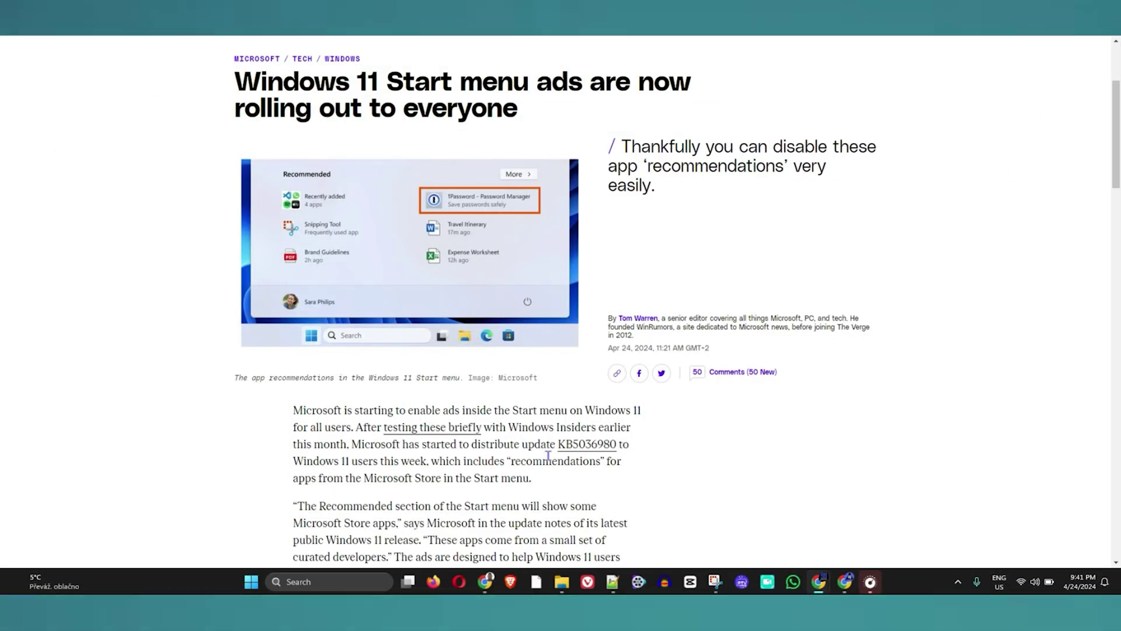
{"action": "scroll", "coordinate": [548, 455], "scroll_direction": "down", "scroll_amount": 1}
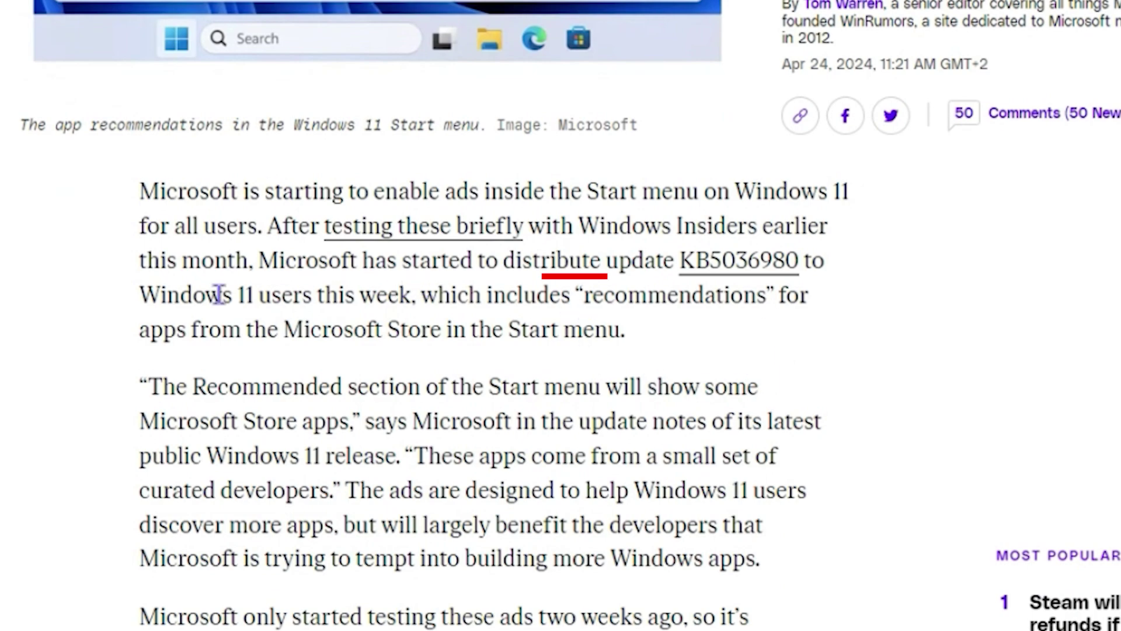
Open the article's KB5036980 link in a new browser tab.
{"action": "right_click", "coordinate": [738, 261]}
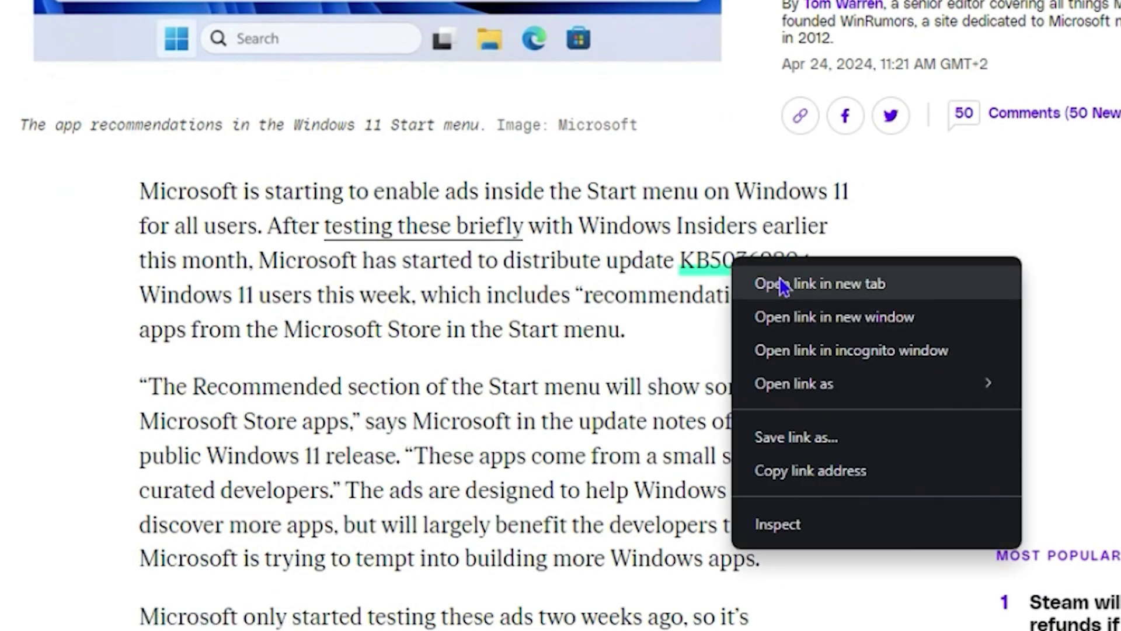
{"action": "left_click", "coordinate": [788, 273]}
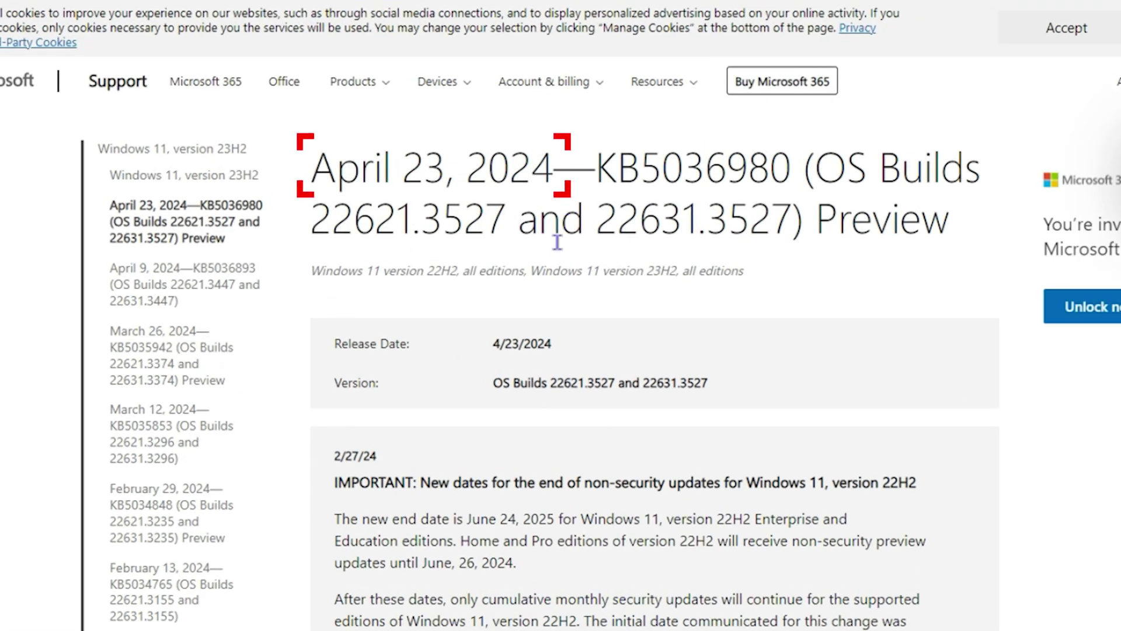
{"action": "scroll", "coordinate": [563, 444], "scroll_direction": "down", "scroll_amount": 3}
{"action": "scroll", "coordinate": [526, 420], "scroll_direction": "down", "scroll_amount": 3}
{"action": "scroll", "coordinate": [487, 414], "scroll_direction": "down", "scroll_amount": 1}
{"action": "scroll", "coordinate": [487, 415], "scroll_direction": "down", "scroll_amount": 2}
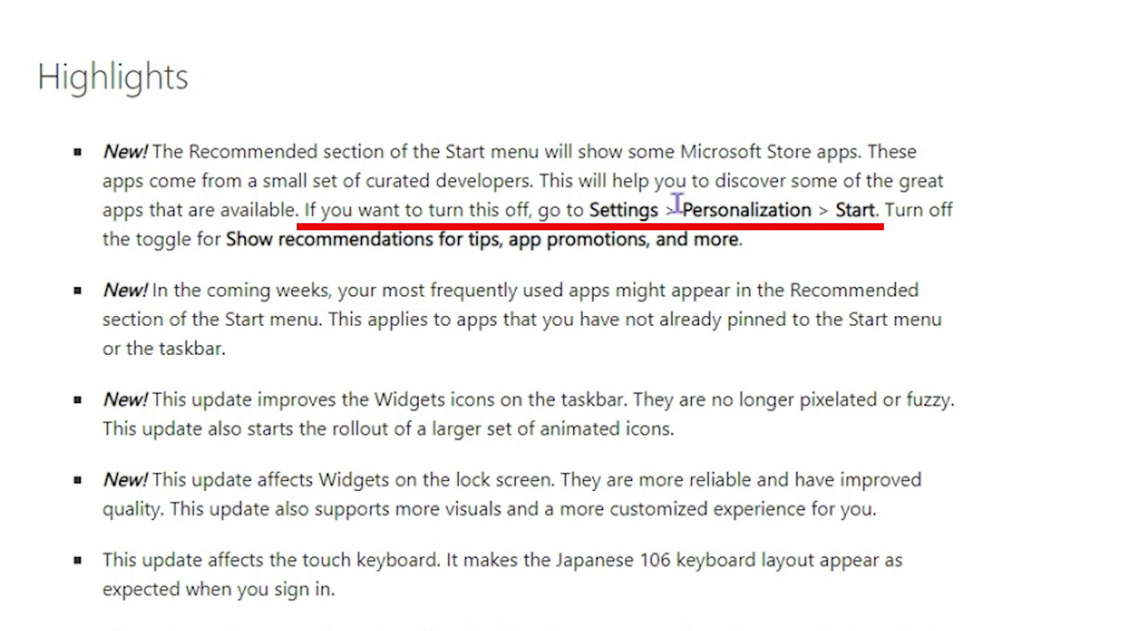
Highlight the 'Settings > Personalization > Start' path in the first Highlights bullet.
{"action": "left_click_drag", "start_coordinate": [590, 212], "coordinate": [884, 208]}
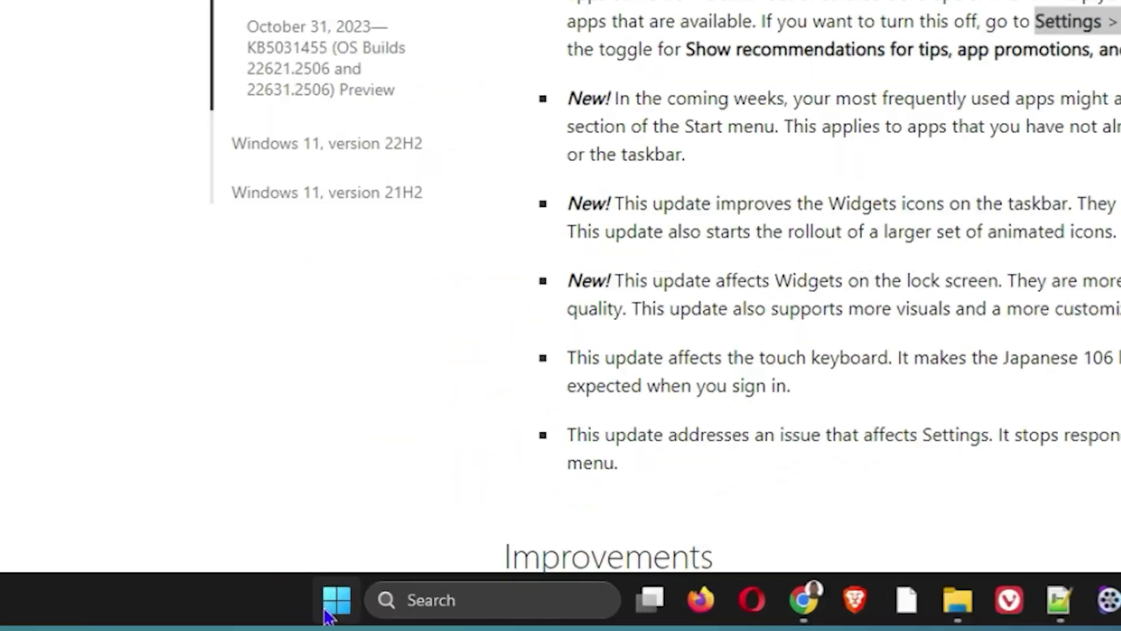
Go to Settings > Personalization > Start from the Start button's quick links menu.
{"action": "right_click", "coordinate": [336, 601]}
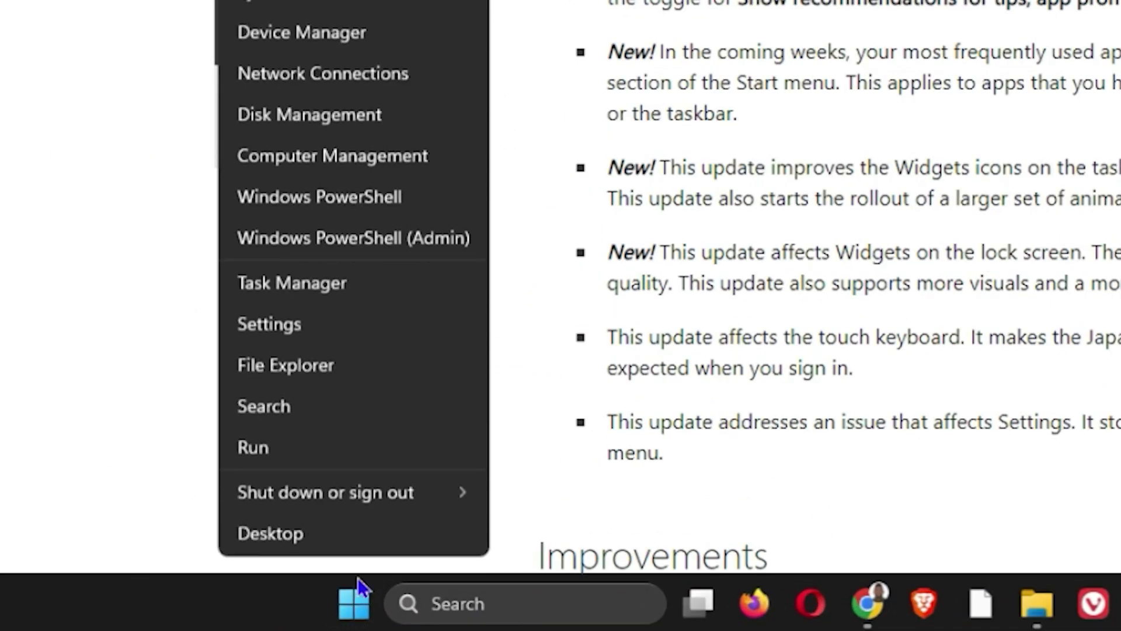
{"action": "left_click", "coordinate": [305, 335]}
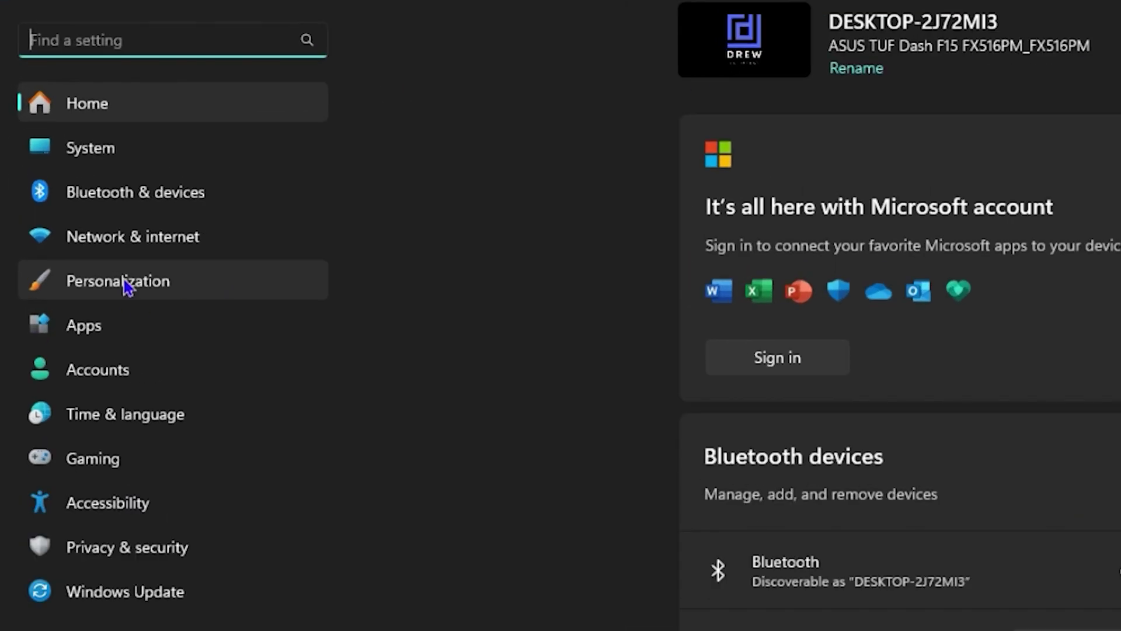
{"action": "left_click", "coordinate": [128, 284]}
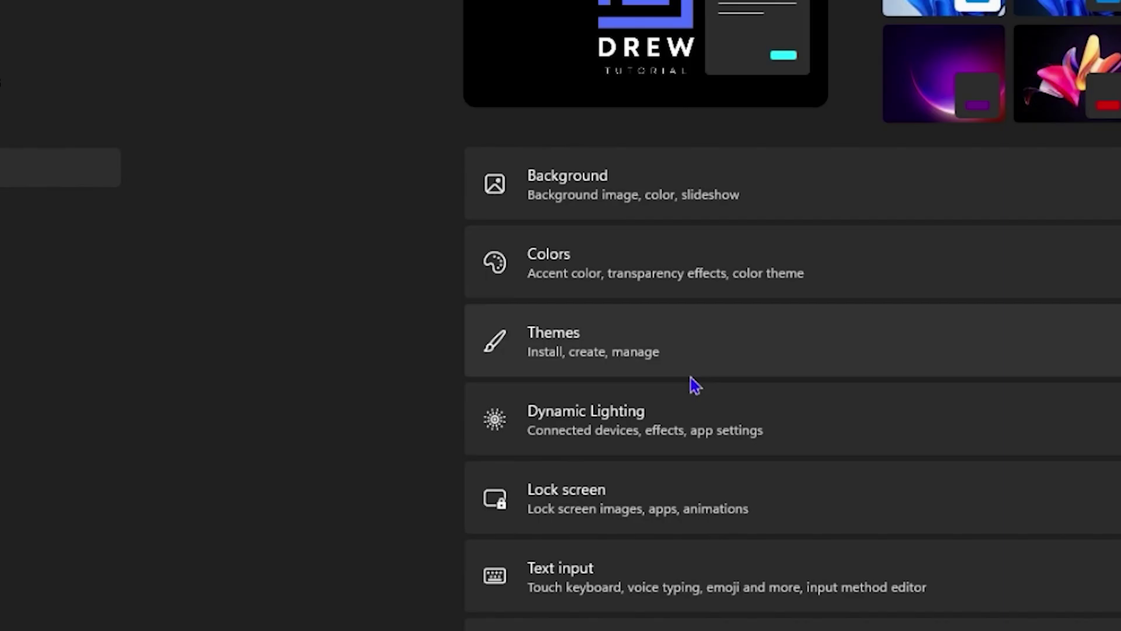
{"action": "scroll", "coordinate": [692, 376], "scroll_direction": "down", "scroll_amount": 3}
{"action": "left_click", "coordinate": [154, 430]}
{"action": "scroll", "coordinate": [163, 429], "scroll_direction": "down", "scroll_amount": 5}
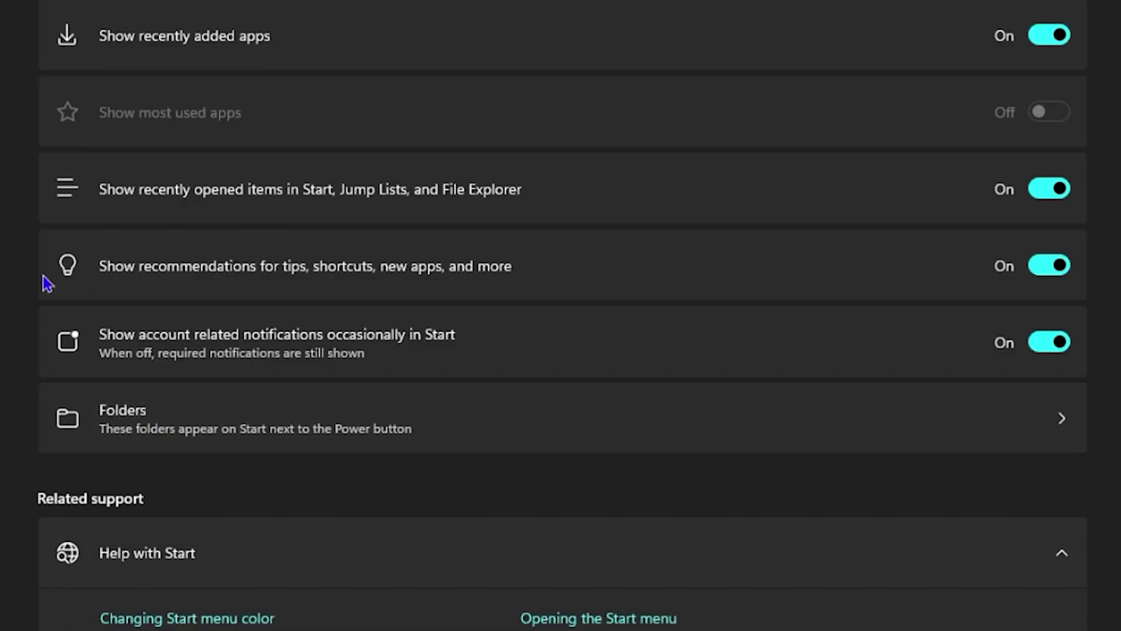
{"action": "scroll", "coordinate": [192, 289], "scroll_direction": "up", "scroll_amount": 1}
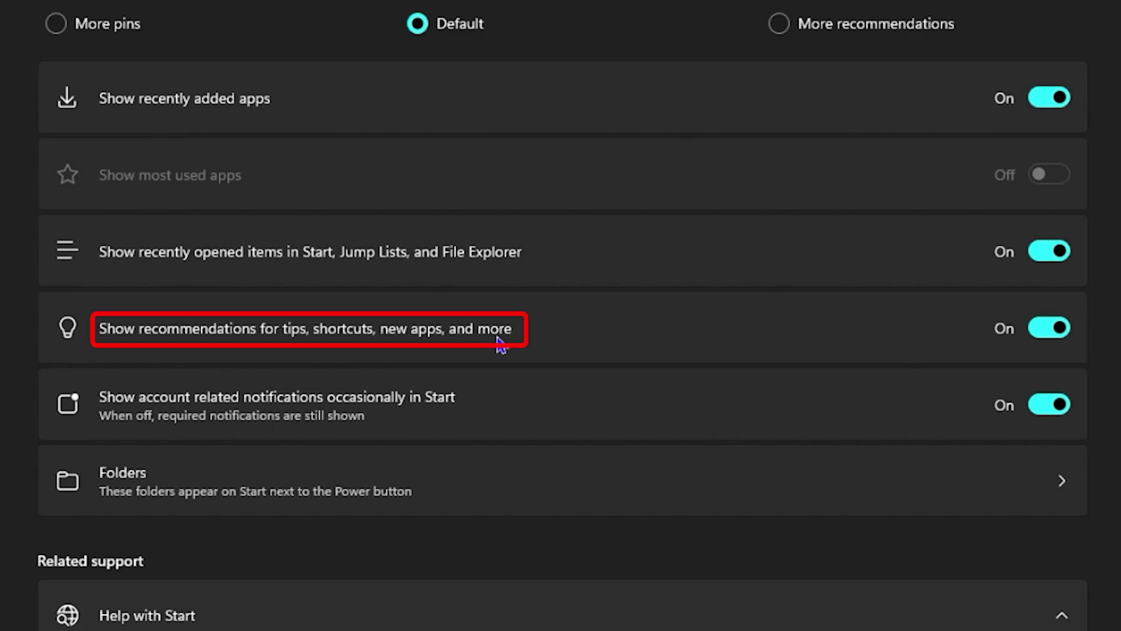
Switch off 'Show recommendations for tips, shortcuts, new apps', check Start, toggle on and off again.
{"action": "left_click", "coordinate": [1043, 330]}
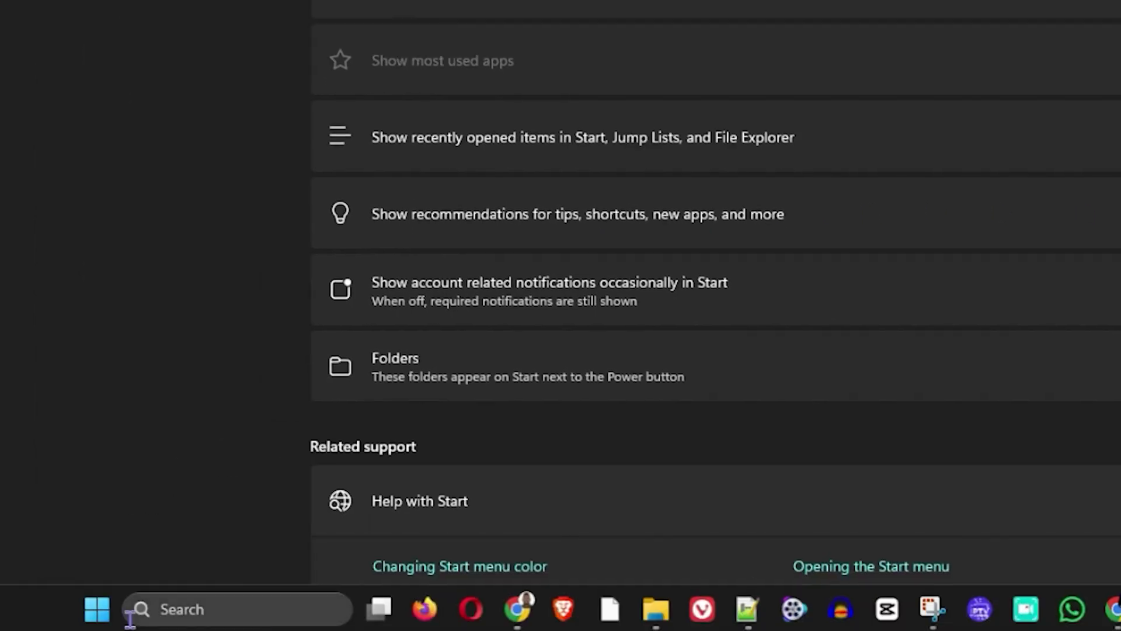
{"action": "left_click", "coordinate": [96, 609]}
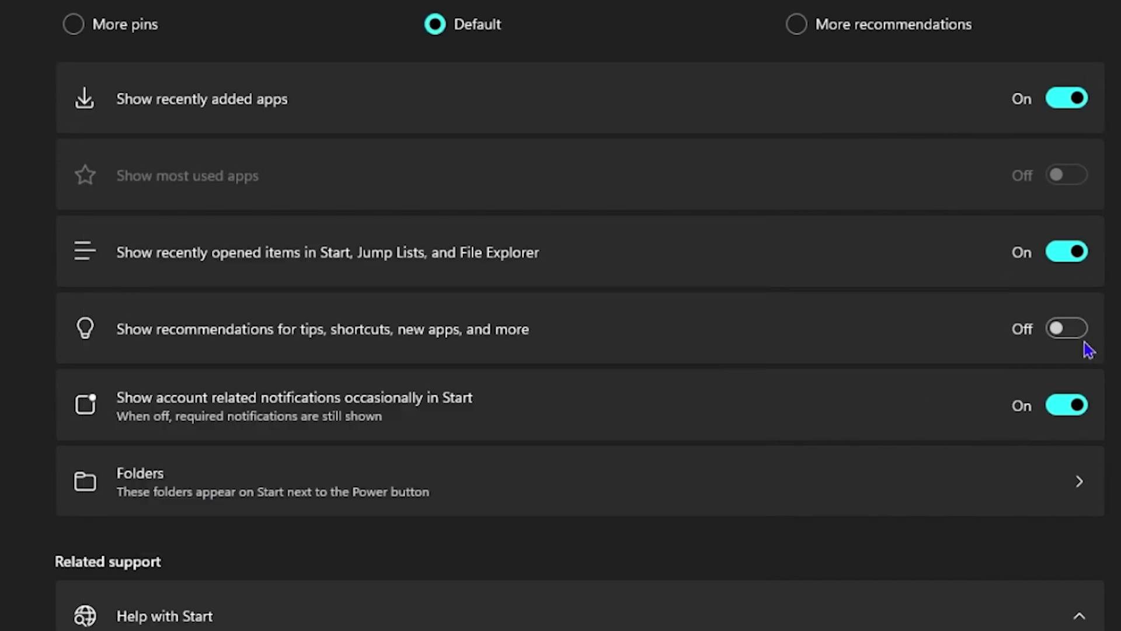
{"action": "left_click", "coordinate": [1068, 329]}
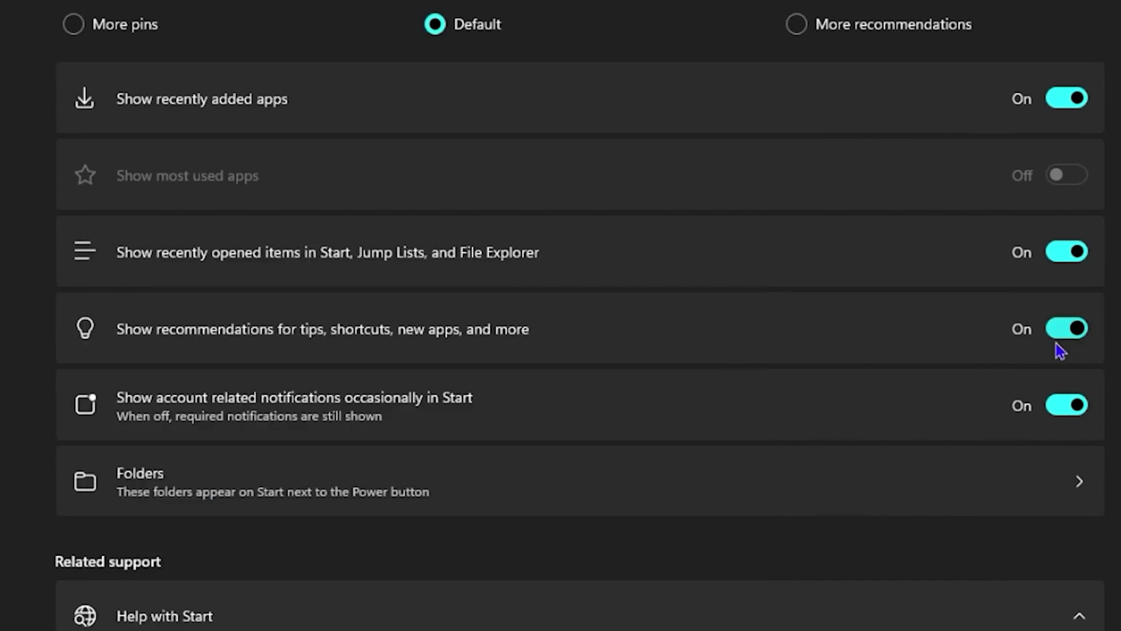
{"action": "left_click", "coordinate": [1058, 333]}
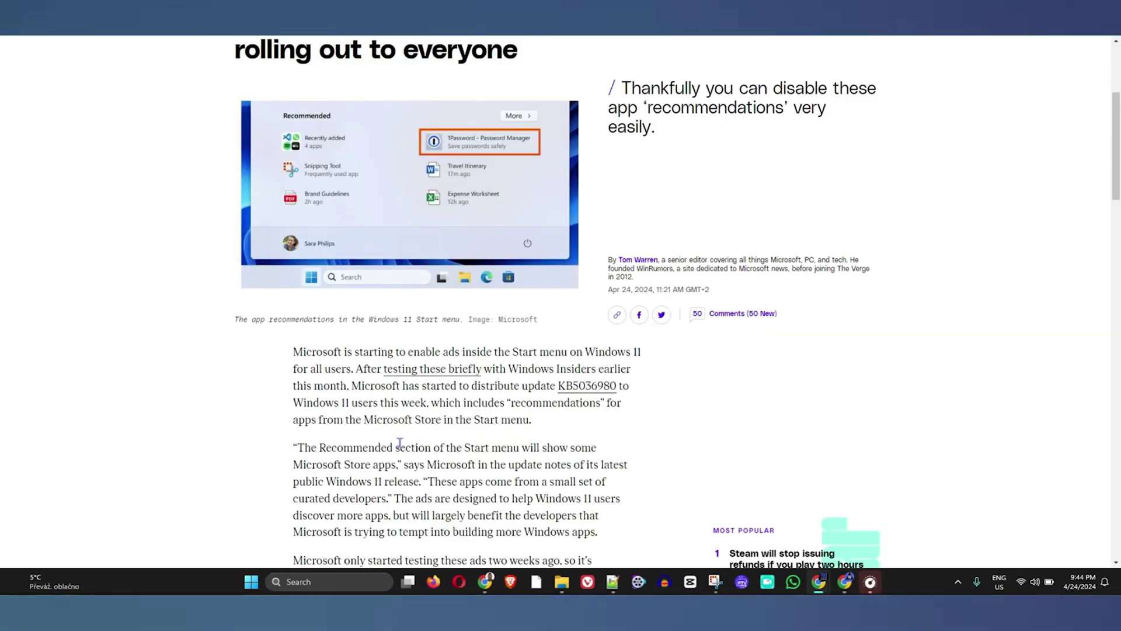
{"action": "scroll", "coordinate": [400, 444], "scroll_direction": "down", "scroll_amount": 3}
{"action": "scroll", "coordinate": [400, 445], "scroll_direction": "down", "scroll_amount": 2}
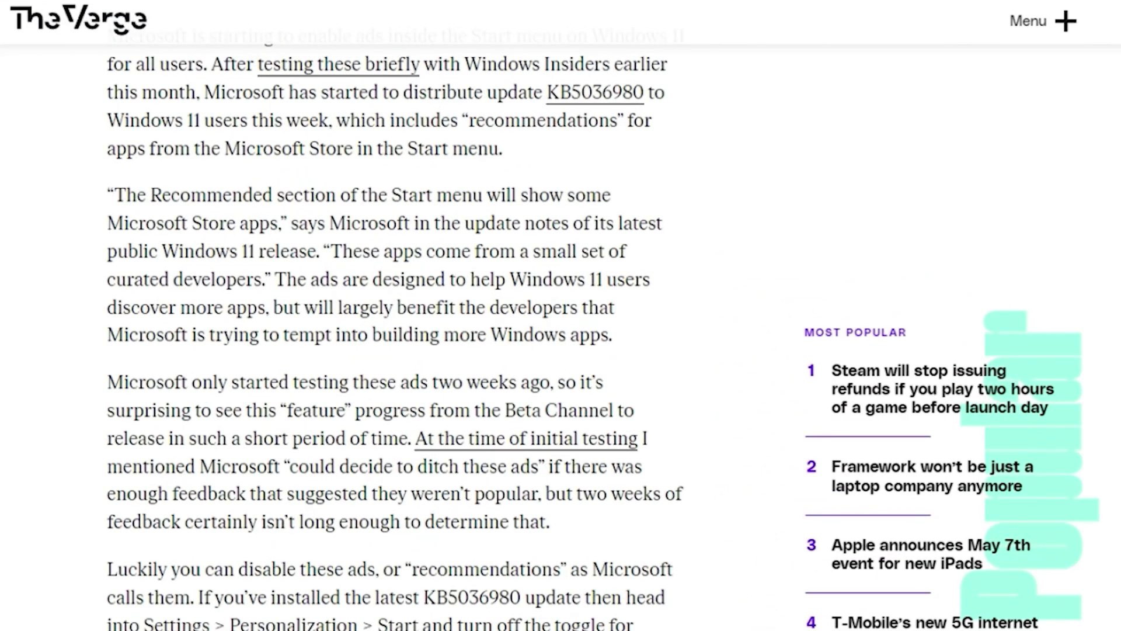
{"action": "scroll", "coordinate": [400, 351], "scroll_direction": "down", "scroll_amount": 2}
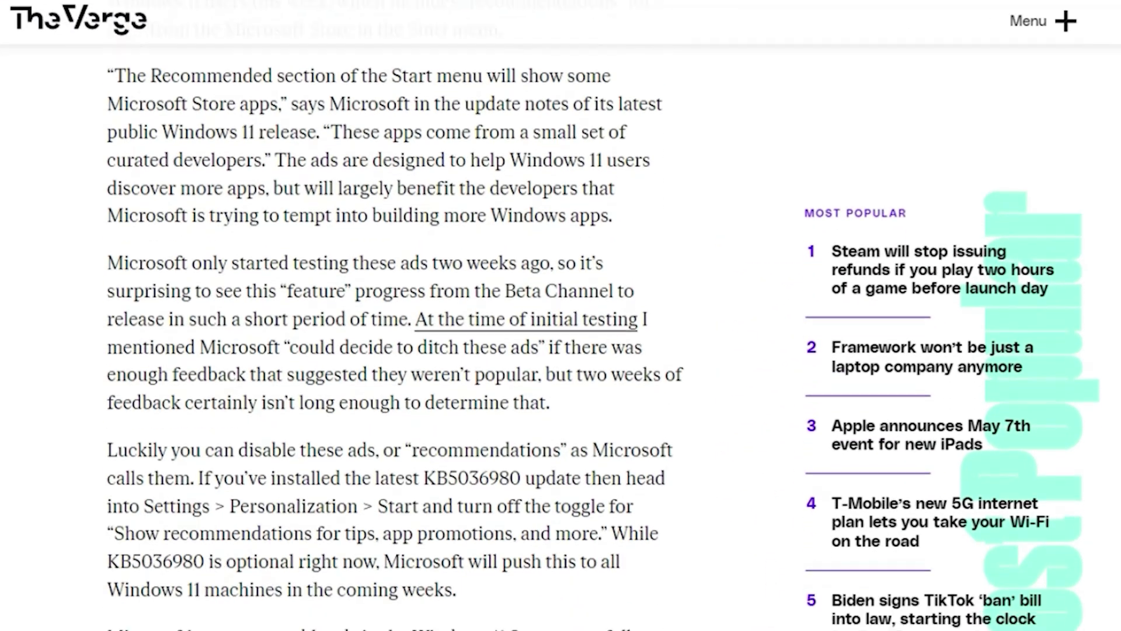
{"action": "scroll", "coordinate": [399, 351], "scroll_direction": "down", "scroll_amount": 2}
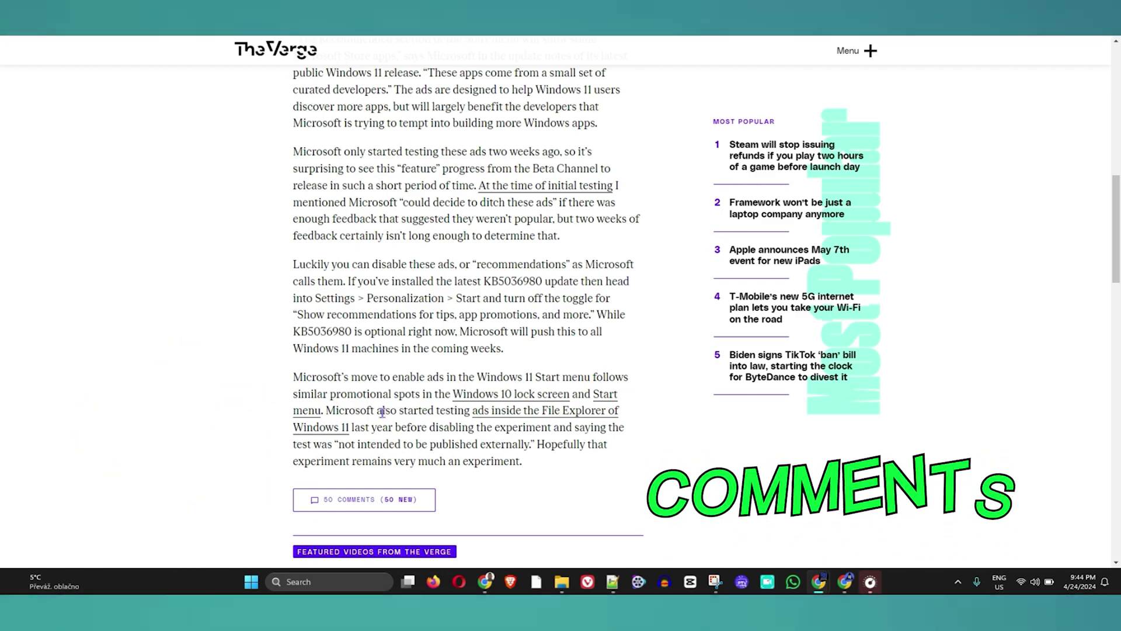
{"action": "scroll", "coordinate": [385, 413], "scroll_direction": "up", "scroll_amount": 5}
{"action": "scroll", "coordinate": [413, 350], "scroll_direction": "up", "scroll_amount": 5}
{"action": "scroll", "coordinate": [418, 345], "scroll_direction": "up", "scroll_amount": 3}
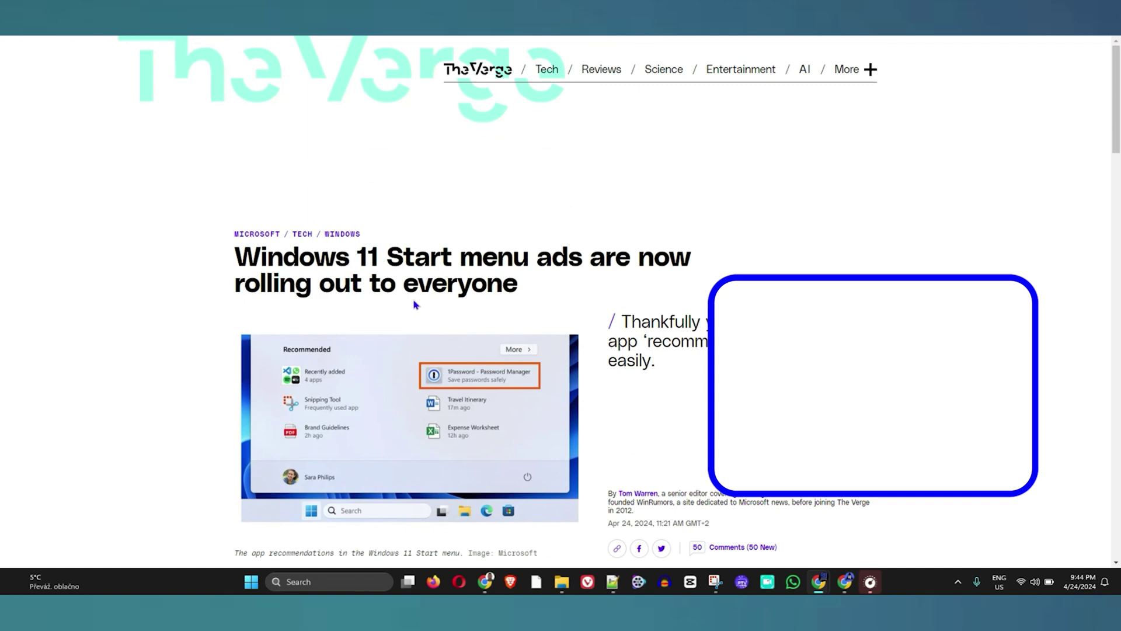